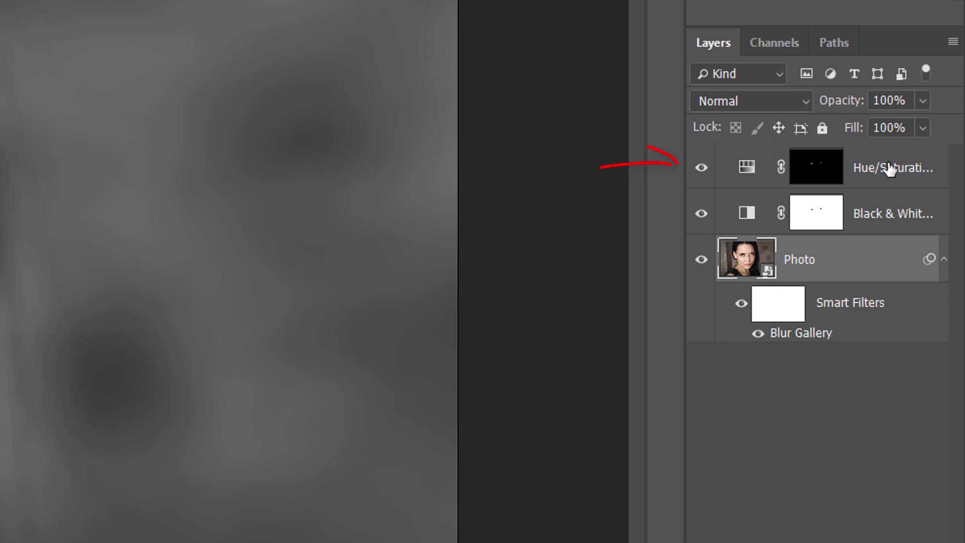
- Merge the visible layers onto a new layer above Hue/Saturation and apply Smart Sharpen: amount 100%, radius 1.2 px, noise reduction 0%, Lens Blur
click(889, 169)
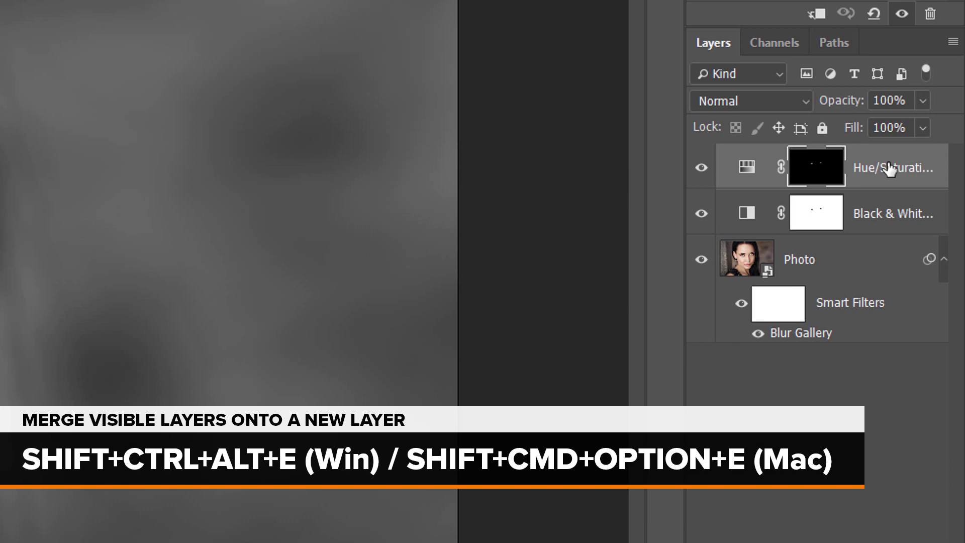
key(shift+ctrl+alt+e)
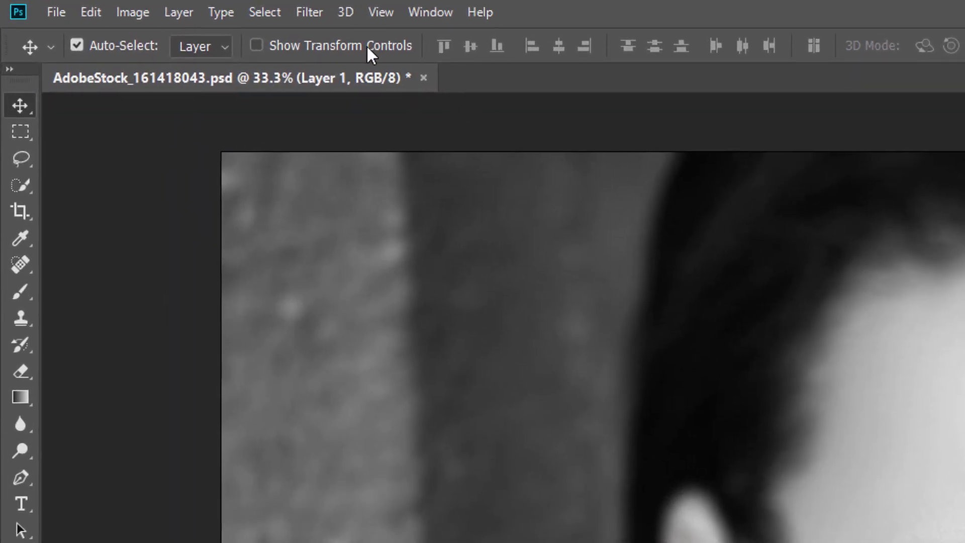
click(325, 12)
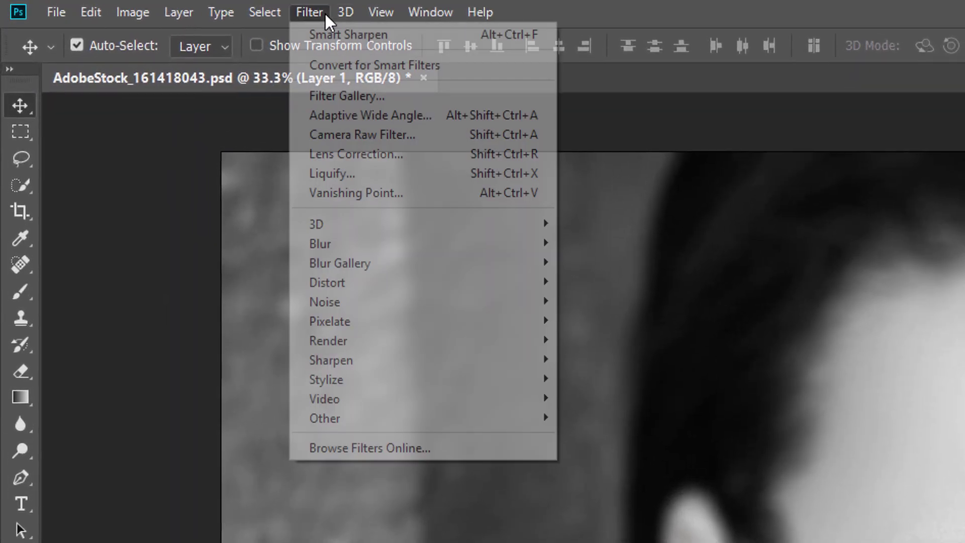
mouse_move(379, 360)
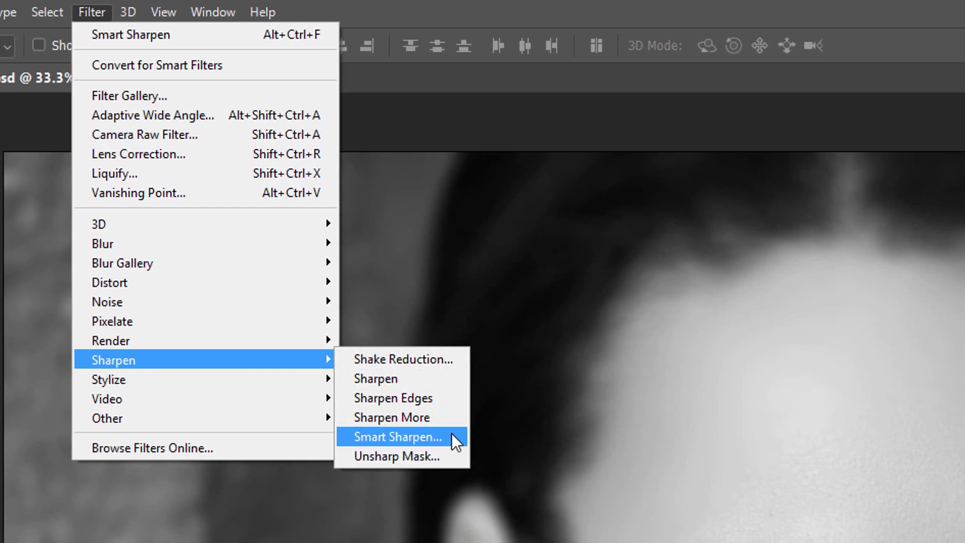
click(456, 442)
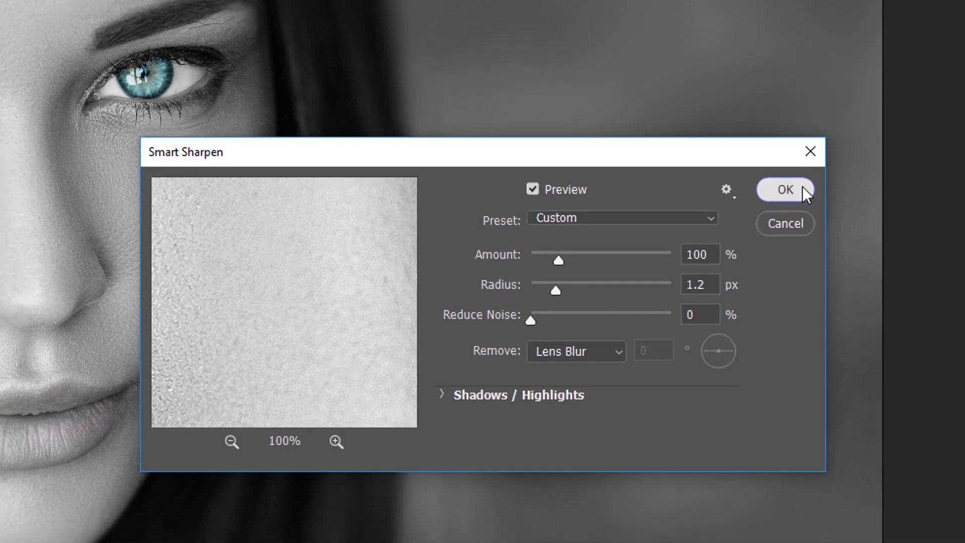
click(807, 182)
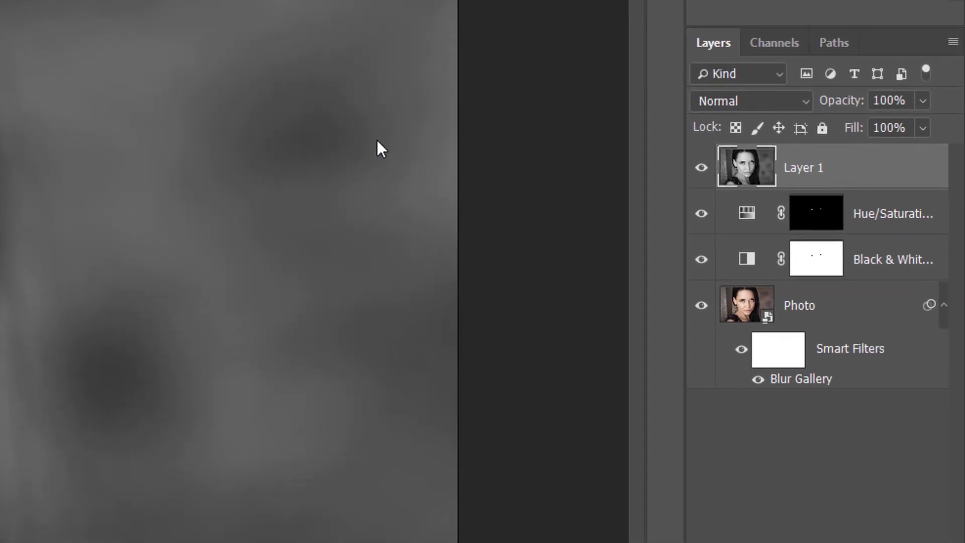
- Delete the merged, sharpened layer at the top of the layer stack
drag(930, 166, 934, 475)
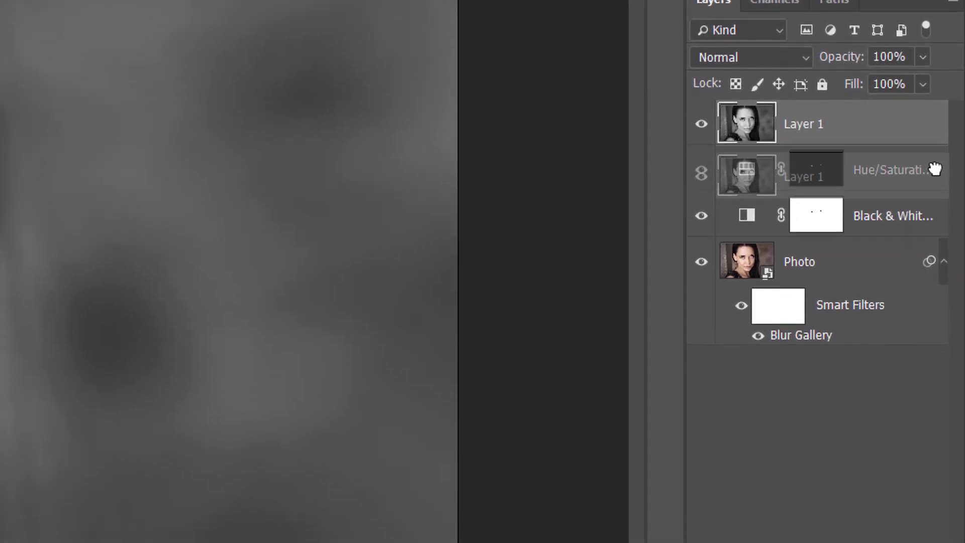
drag(935, 201, 931, 531)
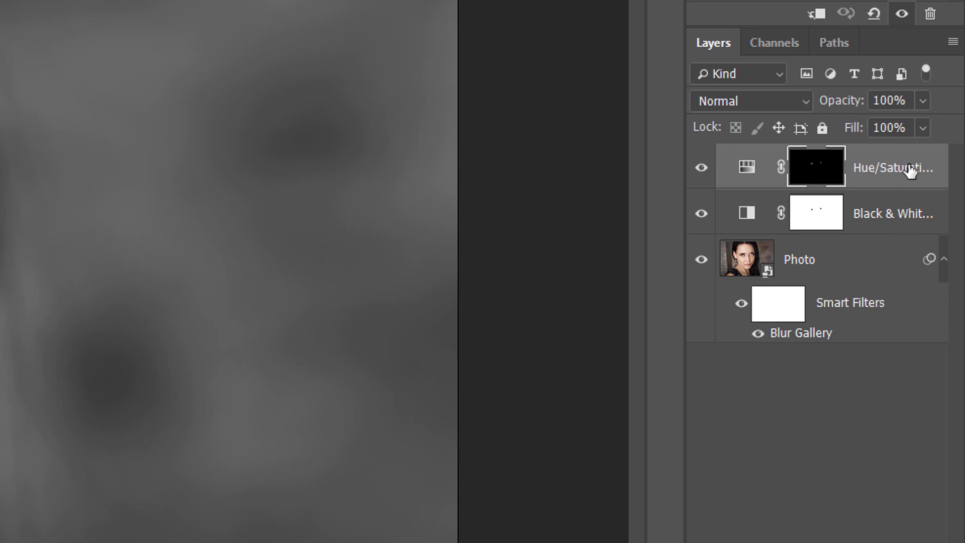
- Convert the Hue/Saturation, Black & White and Photo layers together into one smart object
key(ctrl+2)
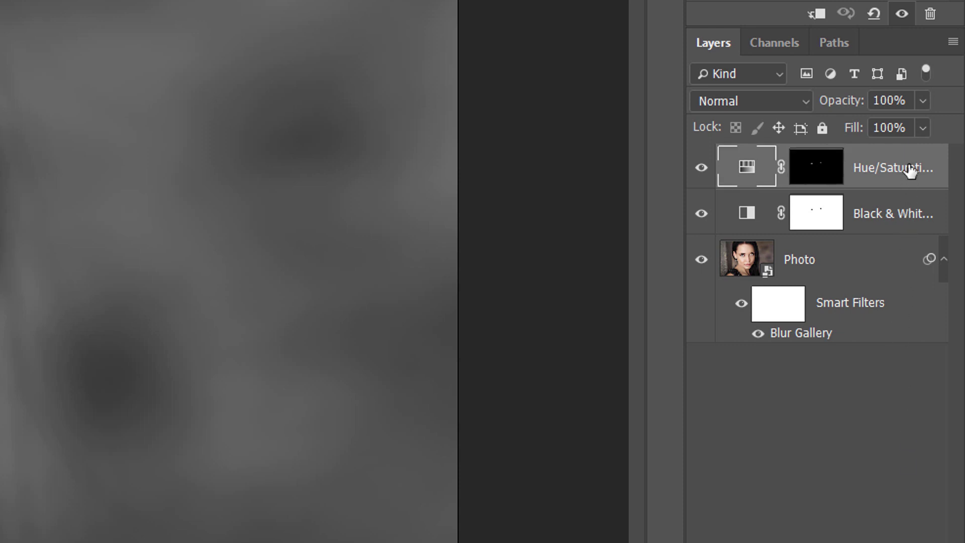
shift+click(880, 259)
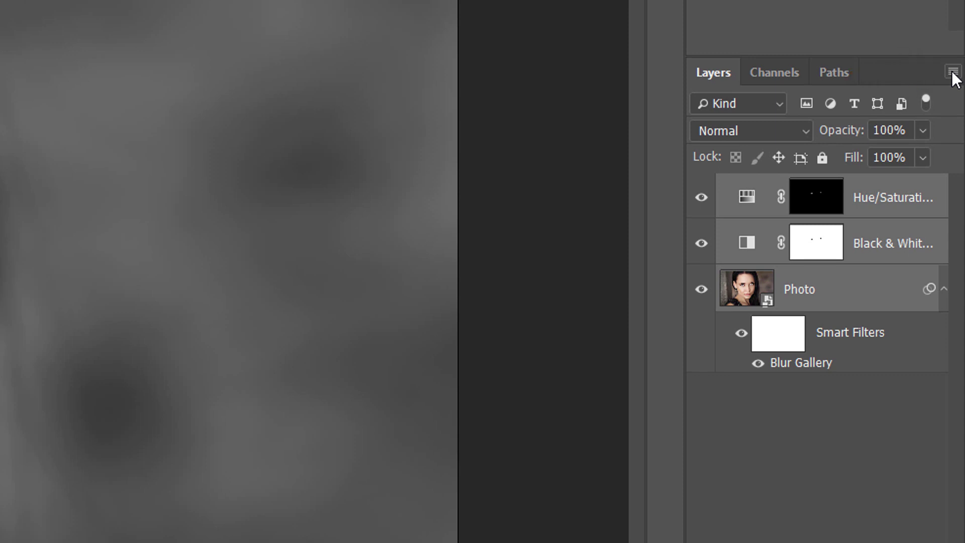
click(952, 72)
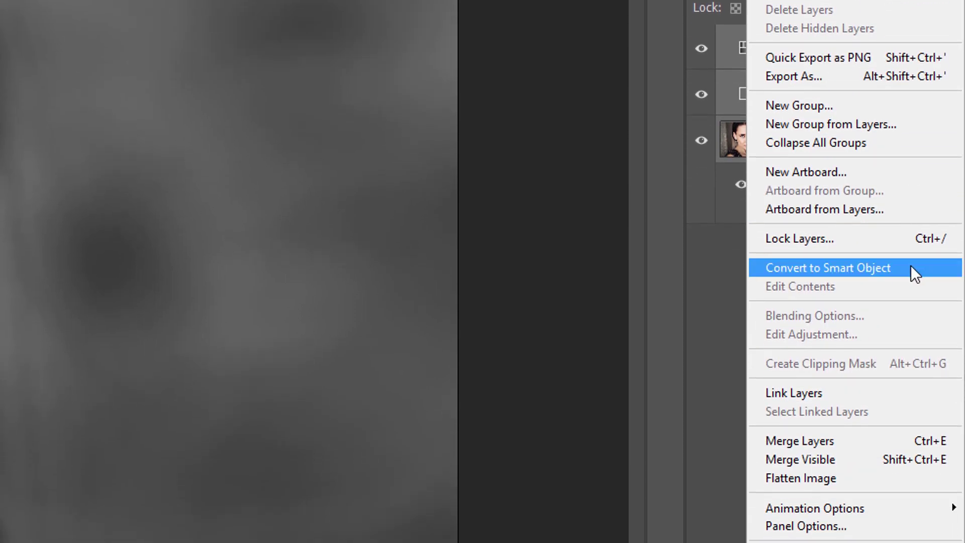
click(911, 266)
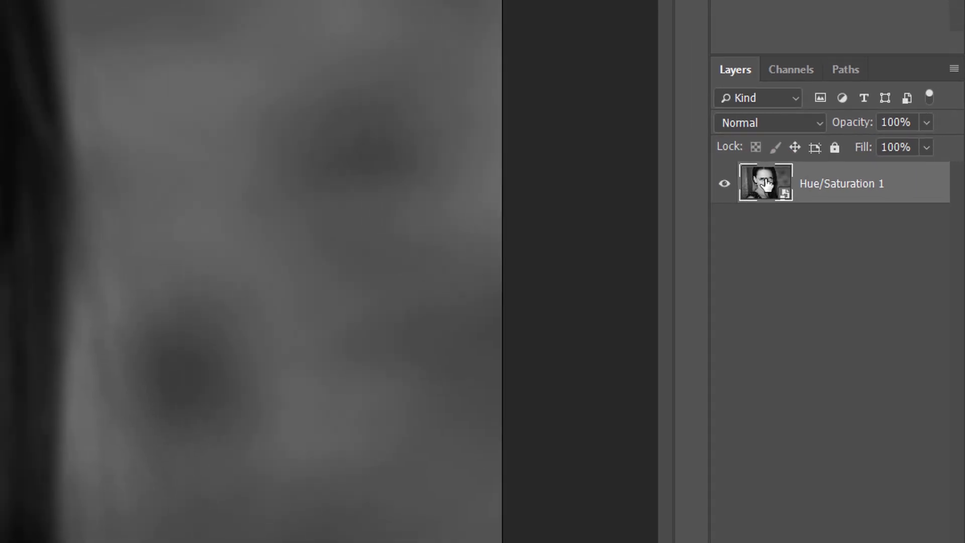
- Open the smart object's contents, hide the Black & White layer, and shift the Hue/Saturation adjustment's hue so the eyes become green
double_click(747, 168)
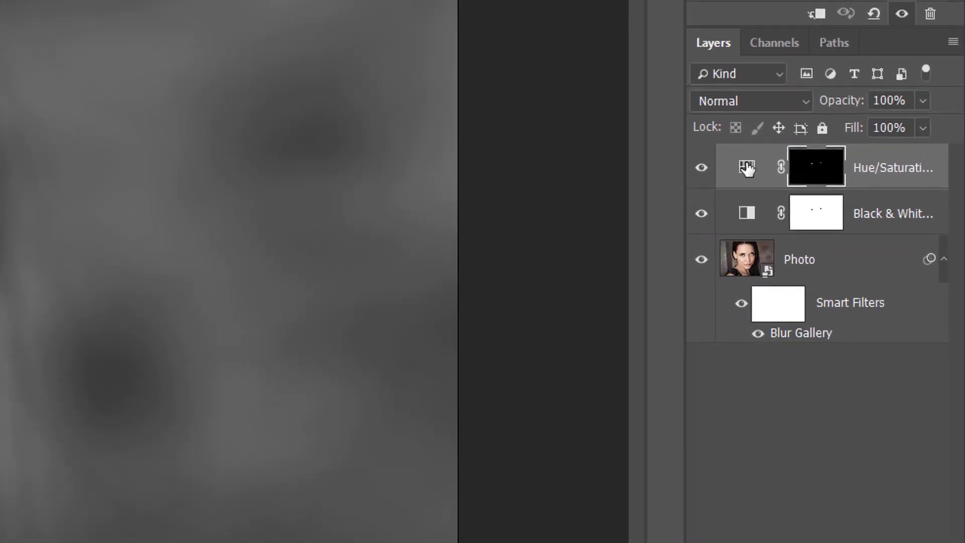
click(702, 218)
click(747, 169)
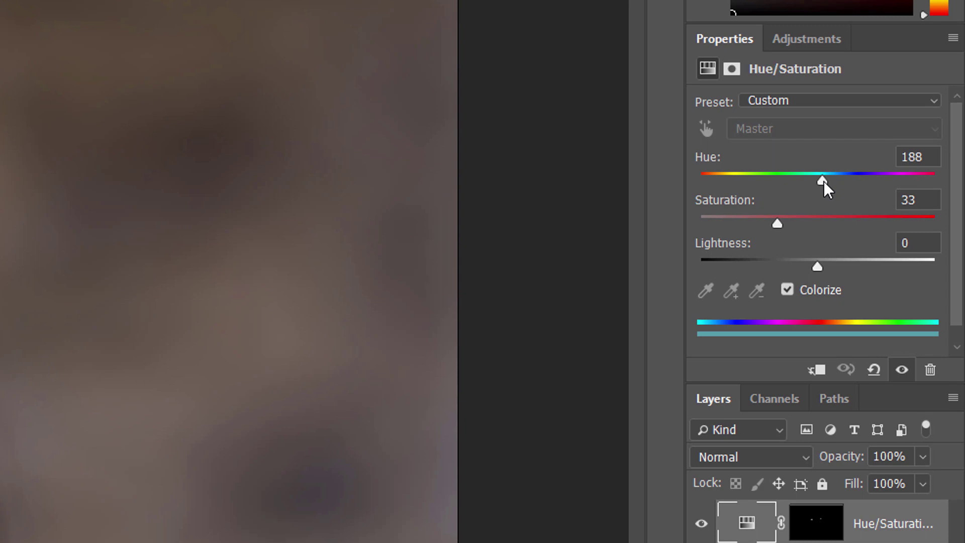
drag(824, 181, 800, 170)
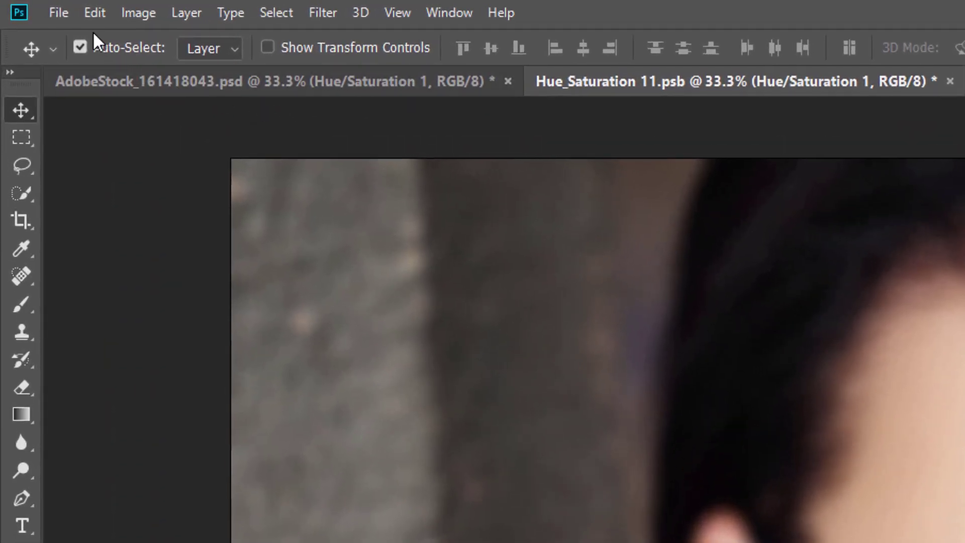
- Save the edited smart object contents and close the Hue_Saturation 11.psb document
click(71, 14)
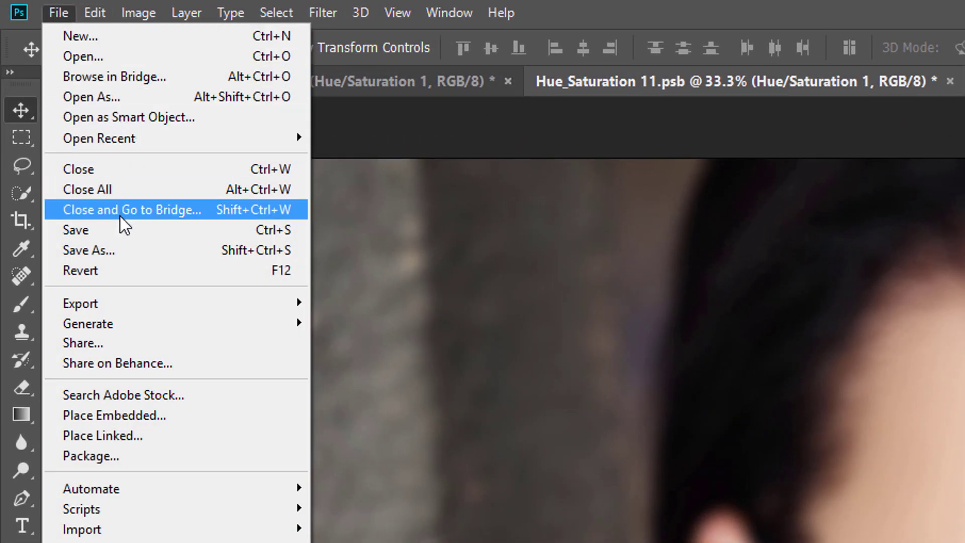
click(120, 229)
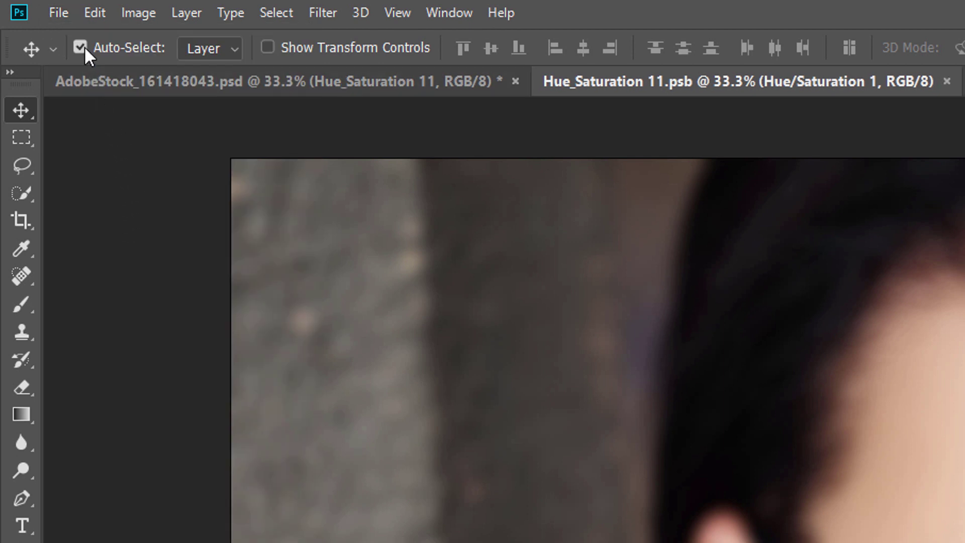
click(68, 15)
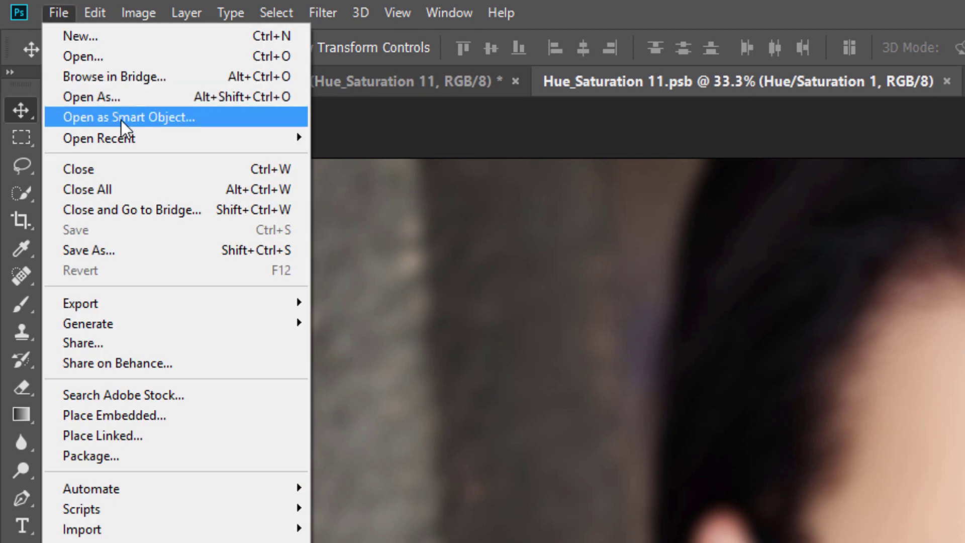
click(127, 167)
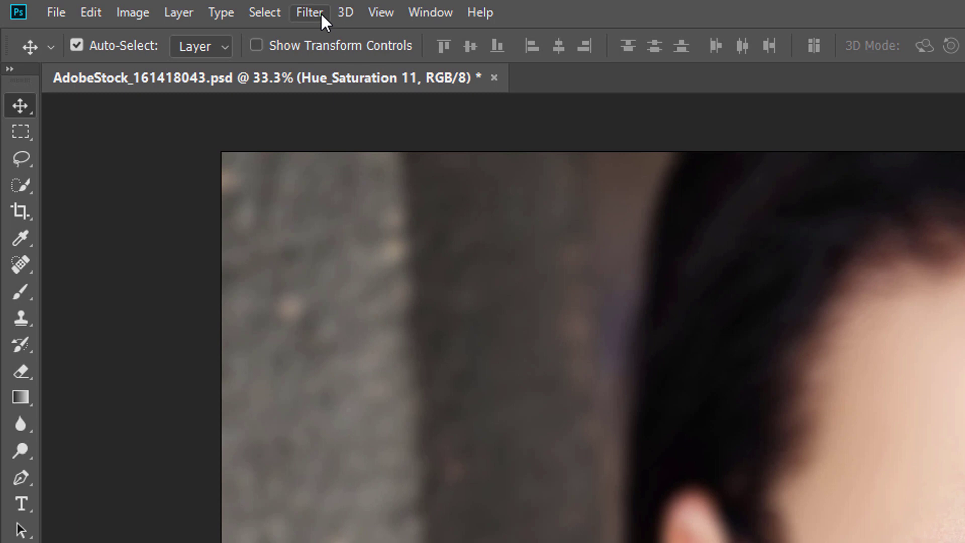
- Apply Smart Sharpen to the smart object with amount 100%, radius 1.2 px, noise reduction 0% and Lens Blur removal
click(117, 4)
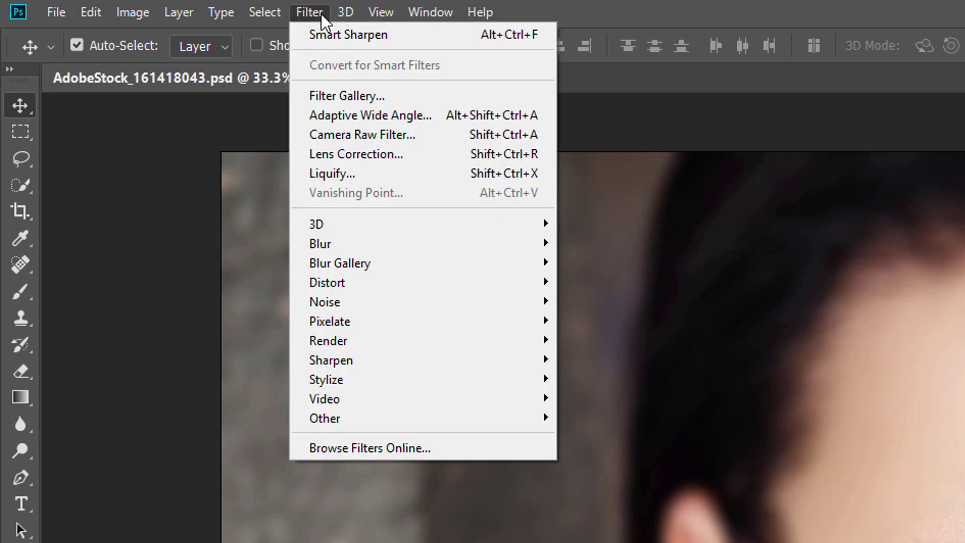
mouse_move(388, 359)
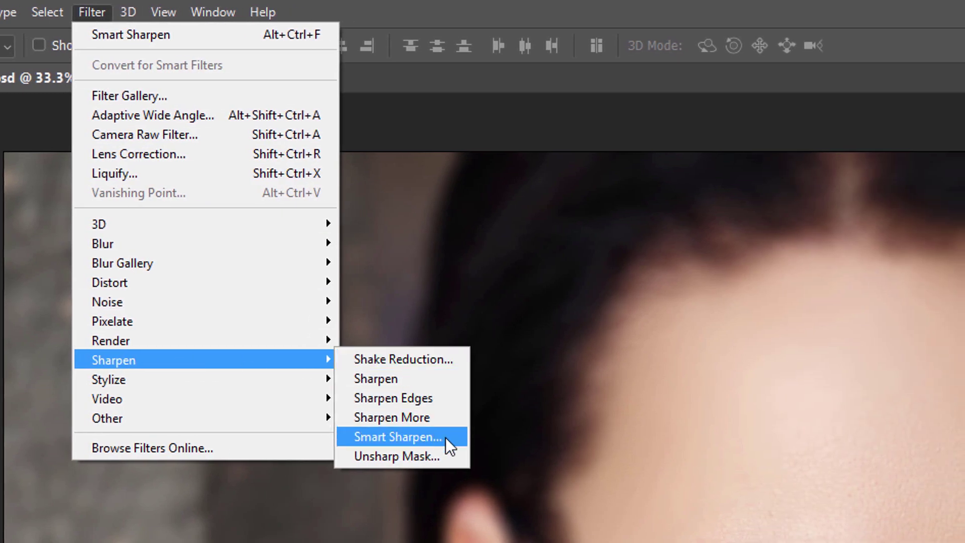
click(445, 437)
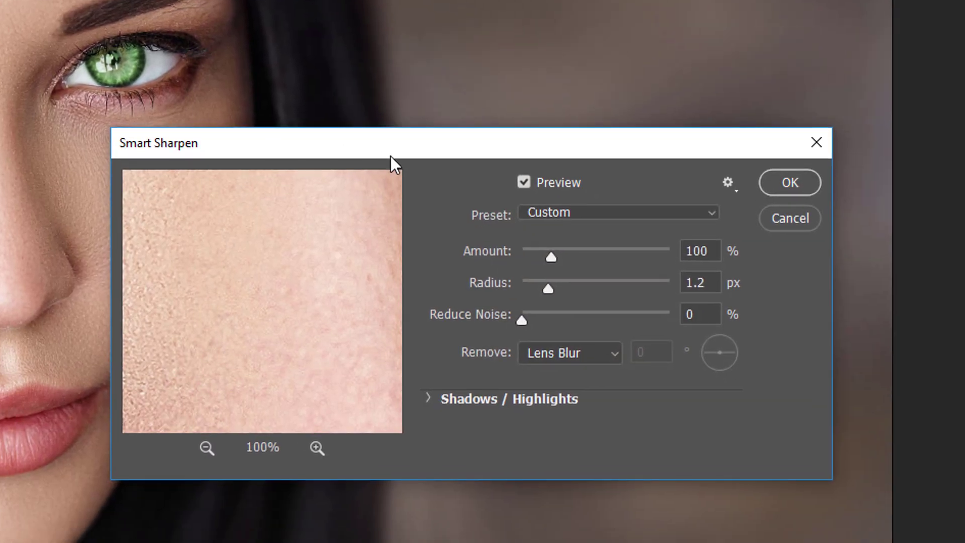
click(800, 183)
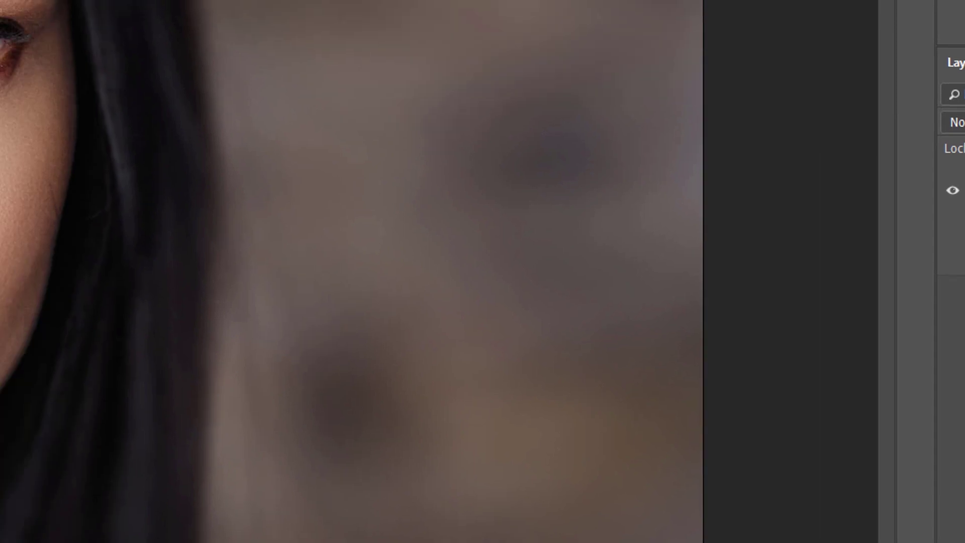
- Edit the Smart Sharpen smart filter and set its amount to 148%
double_click(812, 245)
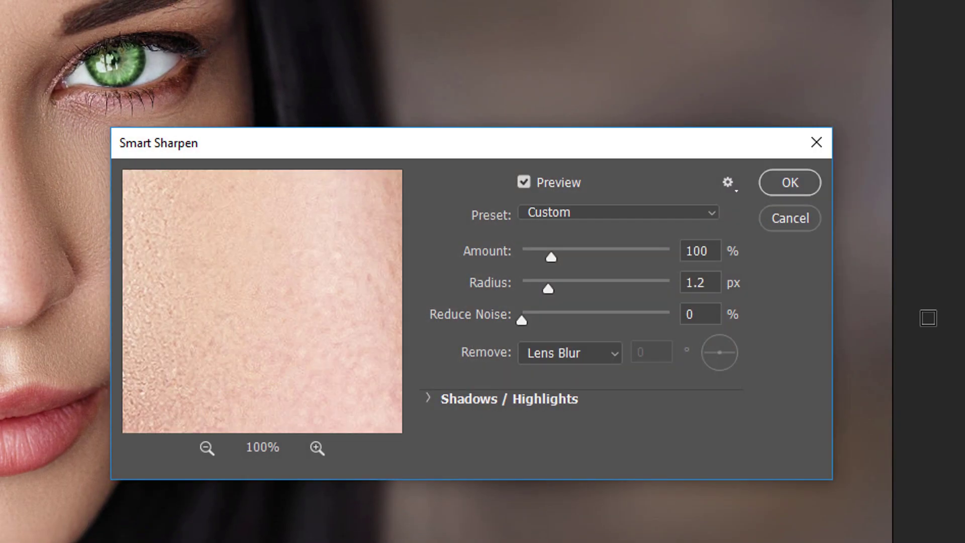
drag(552, 258, 566, 255)
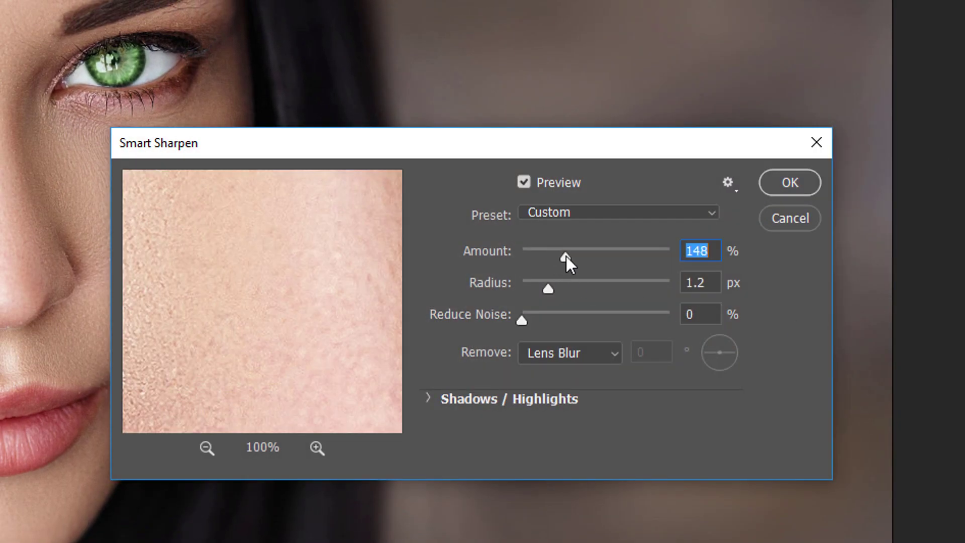
click(801, 183)
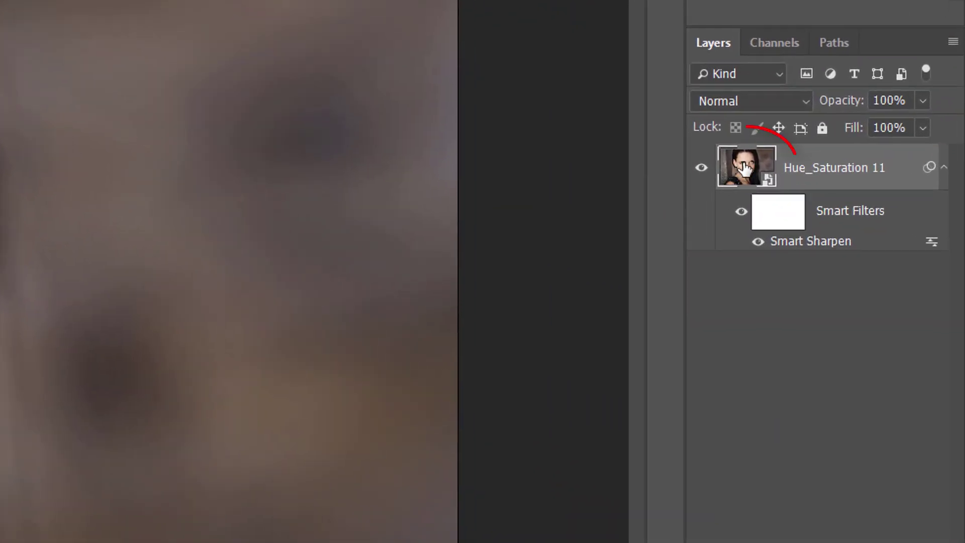
- Make the Black & White layer visible again inside the smart object, and save and close its document
double_click(745, 168)
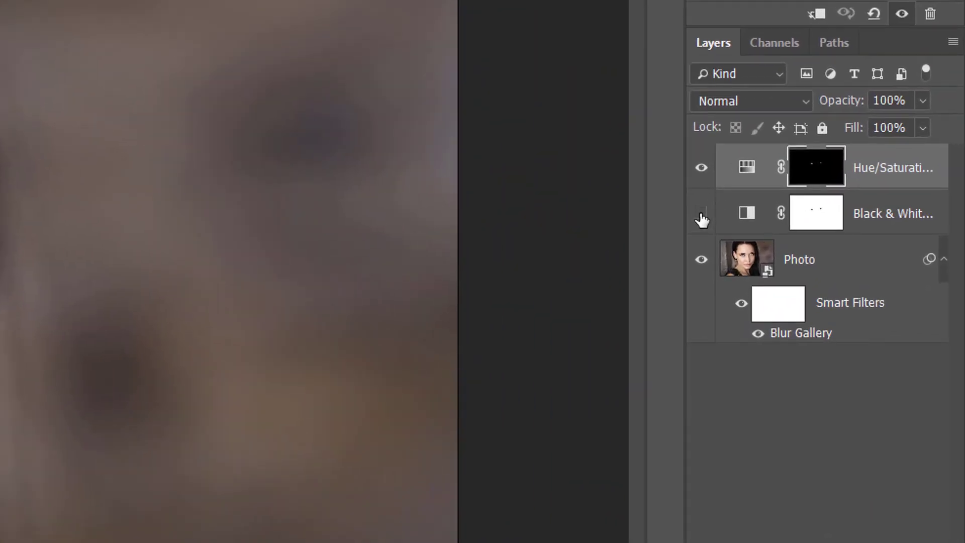
click(701, 218)
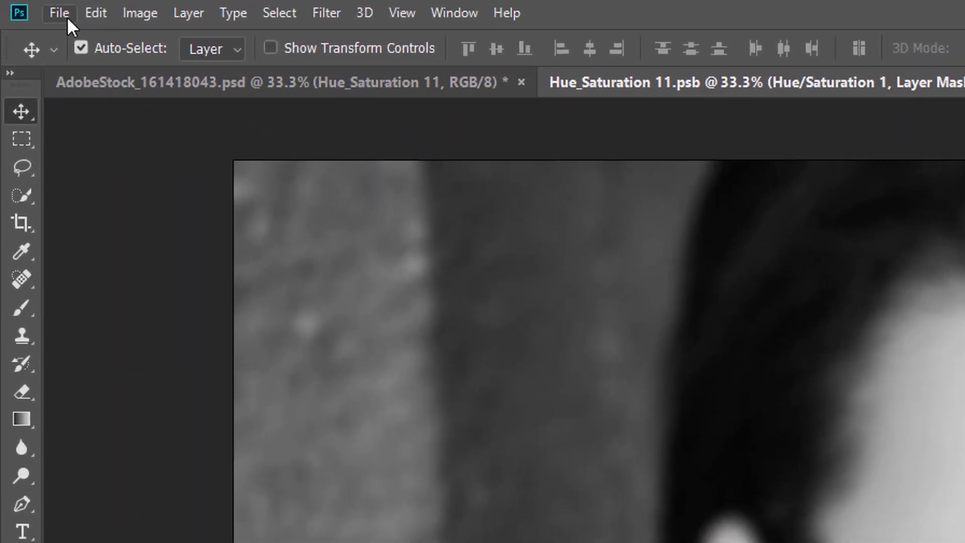
click(68, 16)
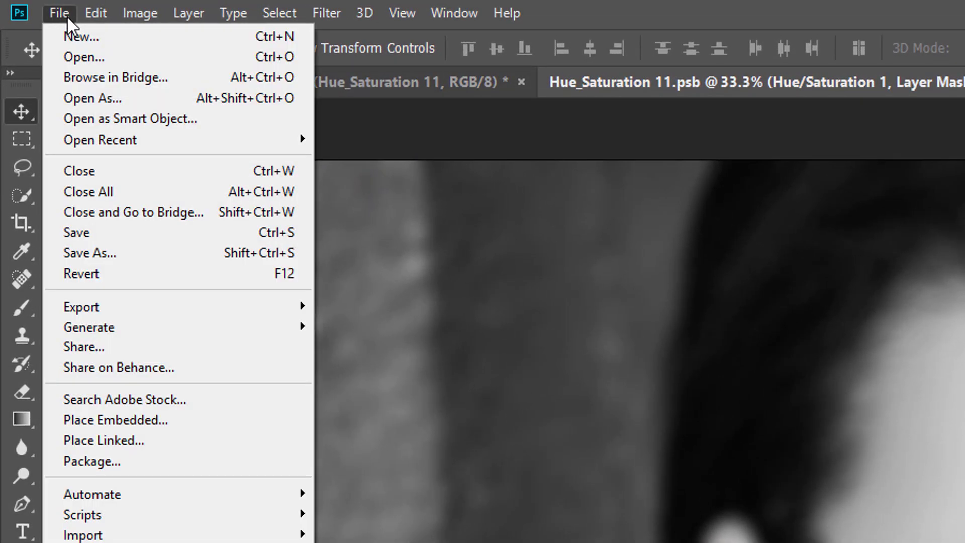
click(116, 232)
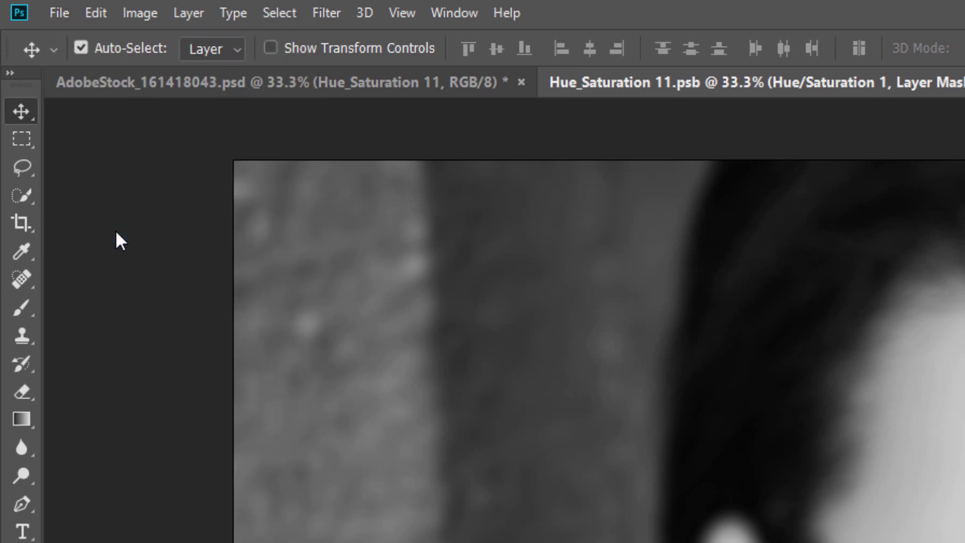
click(69, 13)
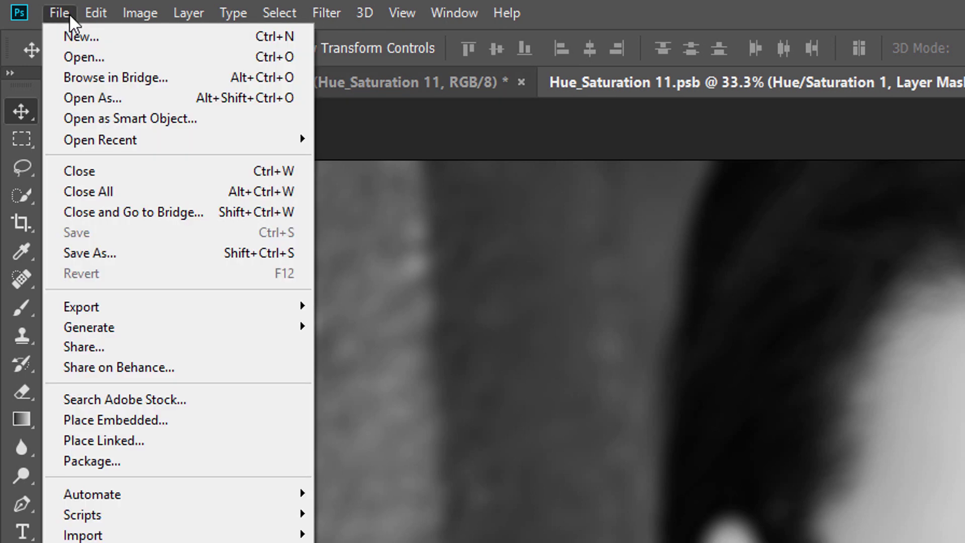
click(117, 171)
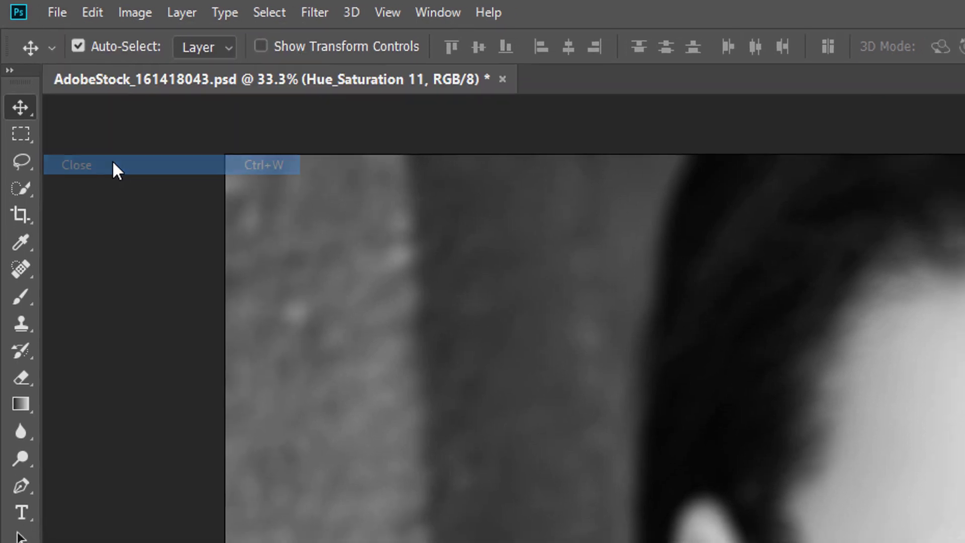